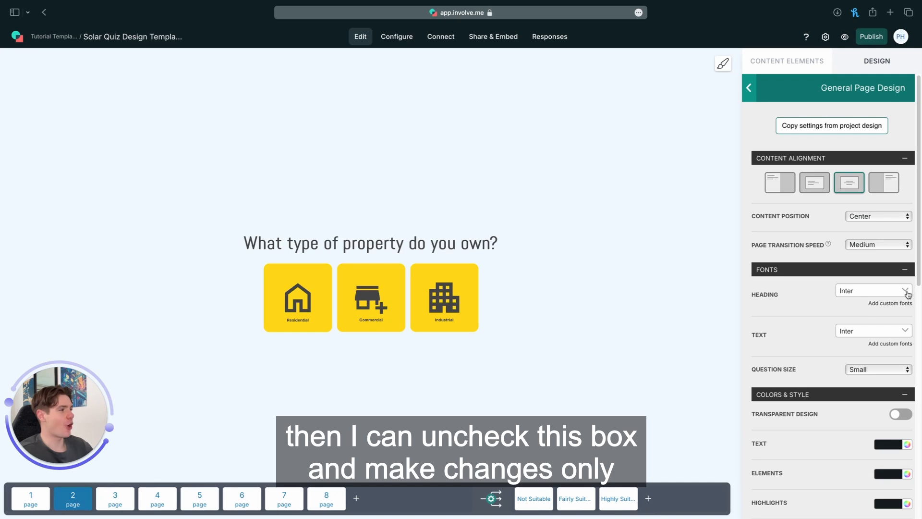
Set the heading font in page 2's own design to Impact and open page 3 for comparison
click(859, 393)
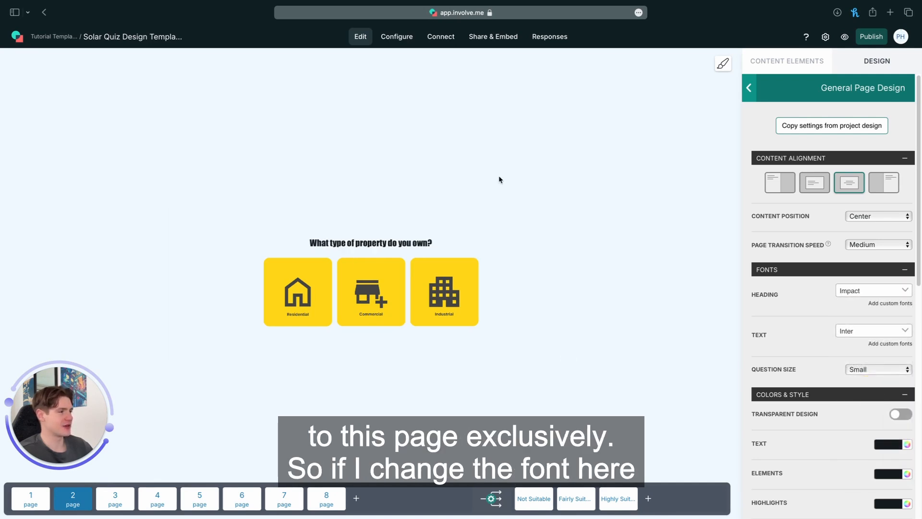
click(115, 498)
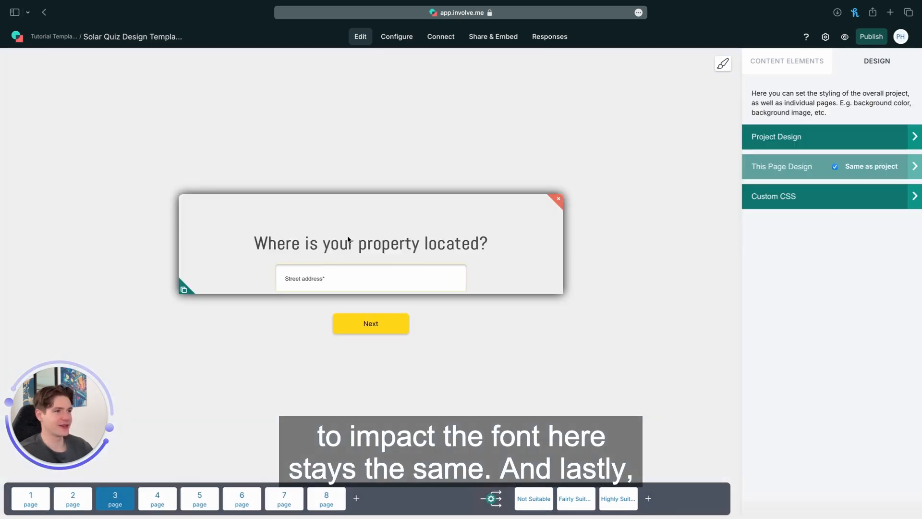
Enable customized design for only the energy supply question on page 4 and close its settings
click(157, 498)
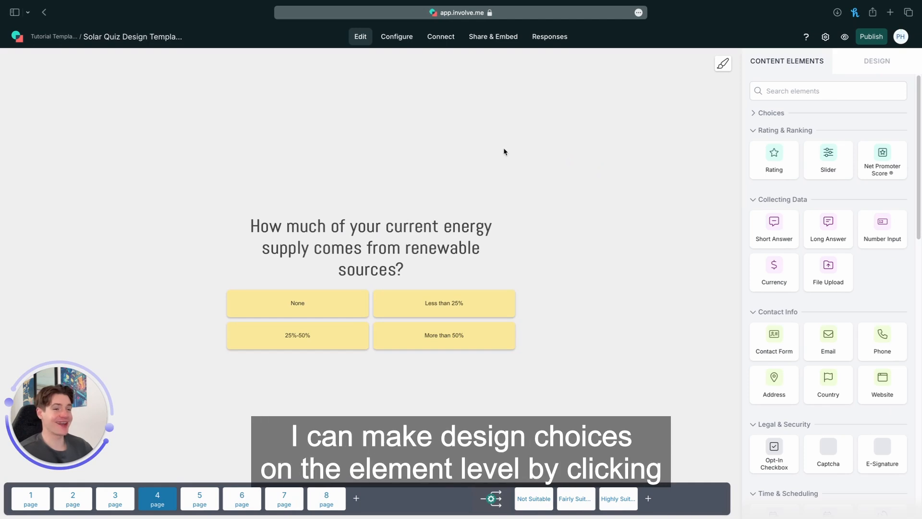
click(408, 226)
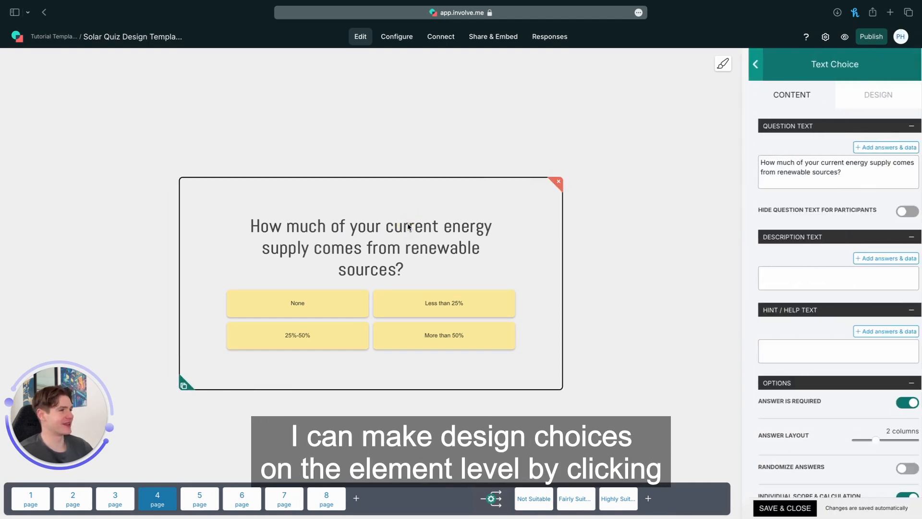
click(864, 99)
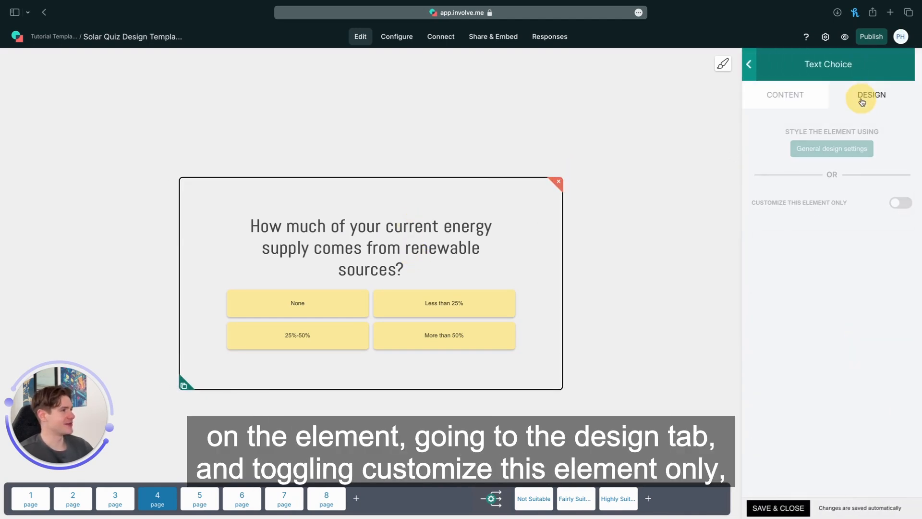
click(899, 203)
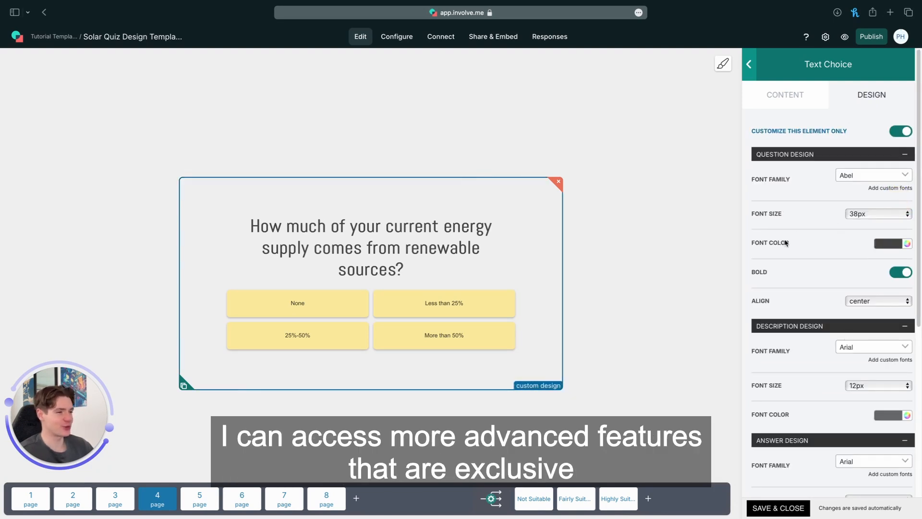
click(748, 64)
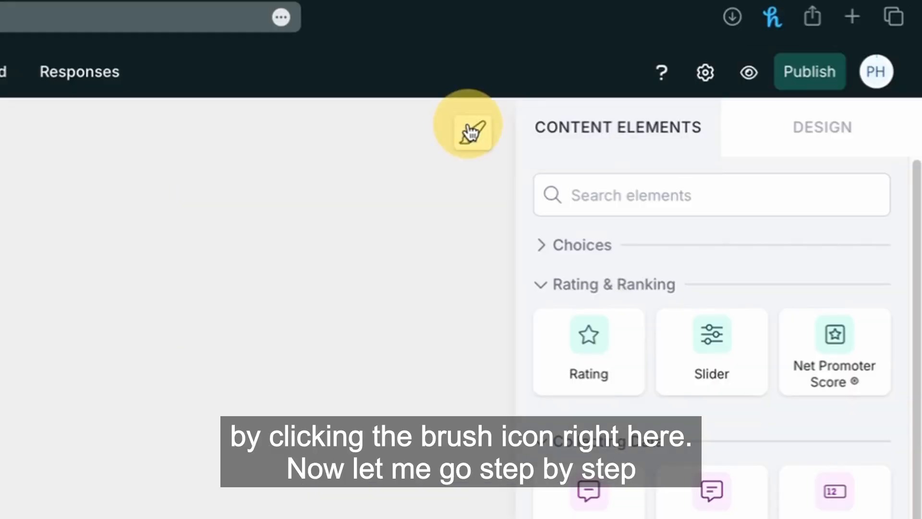
Open the general project design and try the left-aligned content layout, returning to the centered one
click(471, 132)
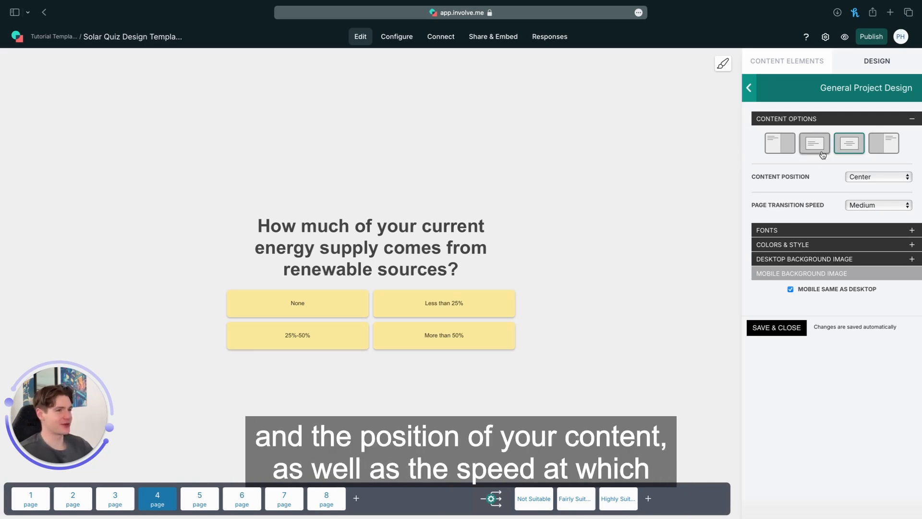
click(817, 152)
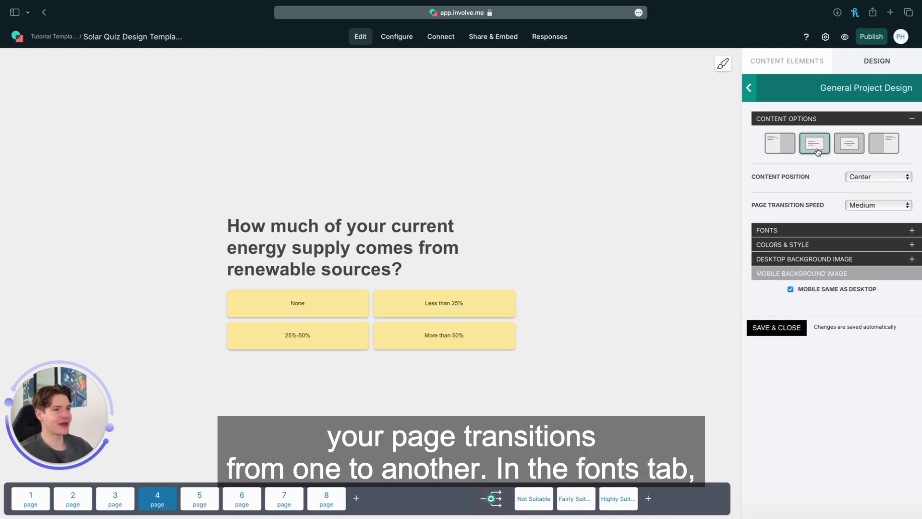
click(835, 147)
Set the project's heading font to Impact and its text font to Avant Garde
click(826, 230)
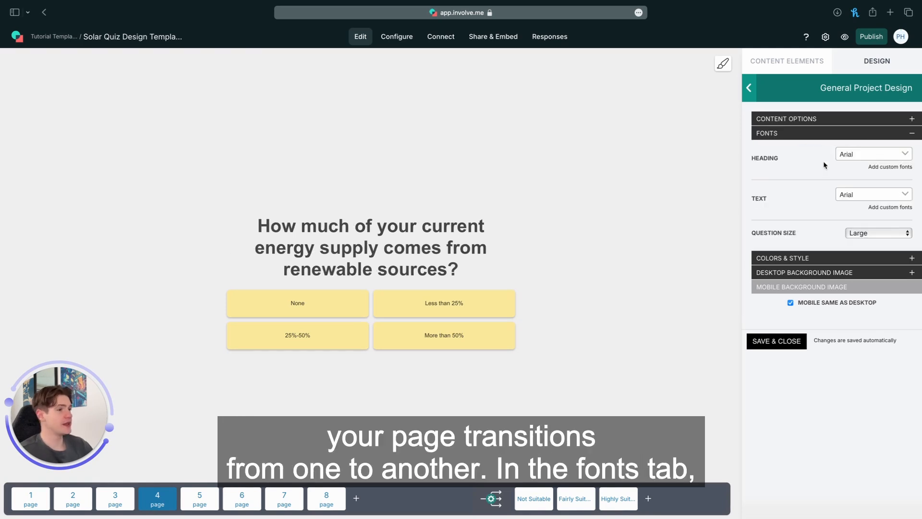
click(905, 154)
click(860, 218)
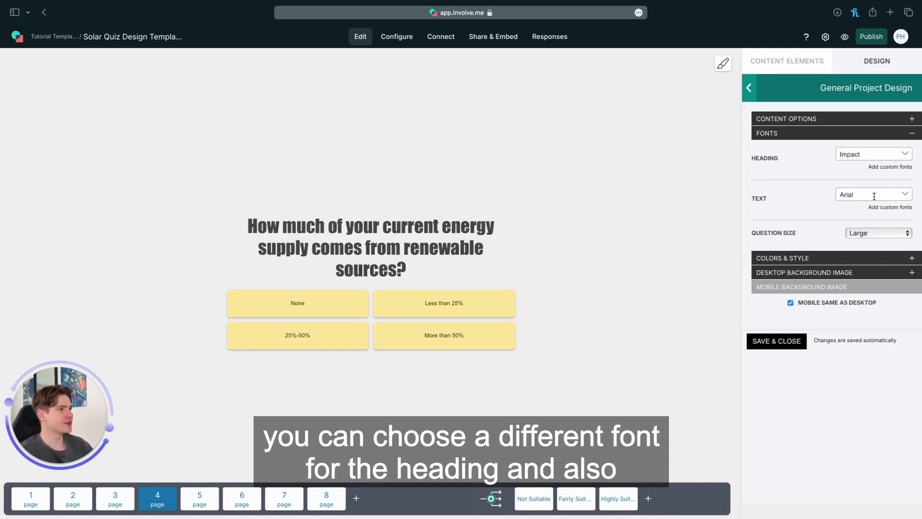
click(904, 196)
click(859, 206)
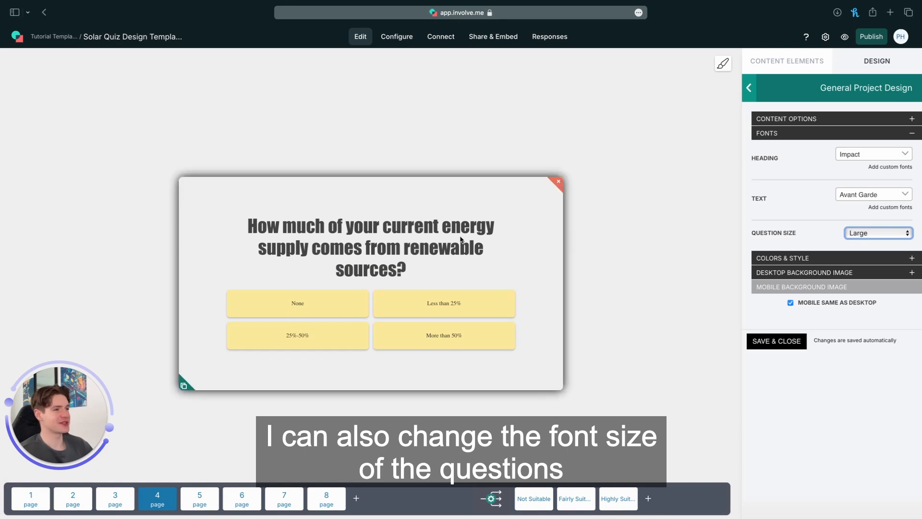
Try the Small and Medium question sizes for the project and set the size back to Large
click(876, 234)
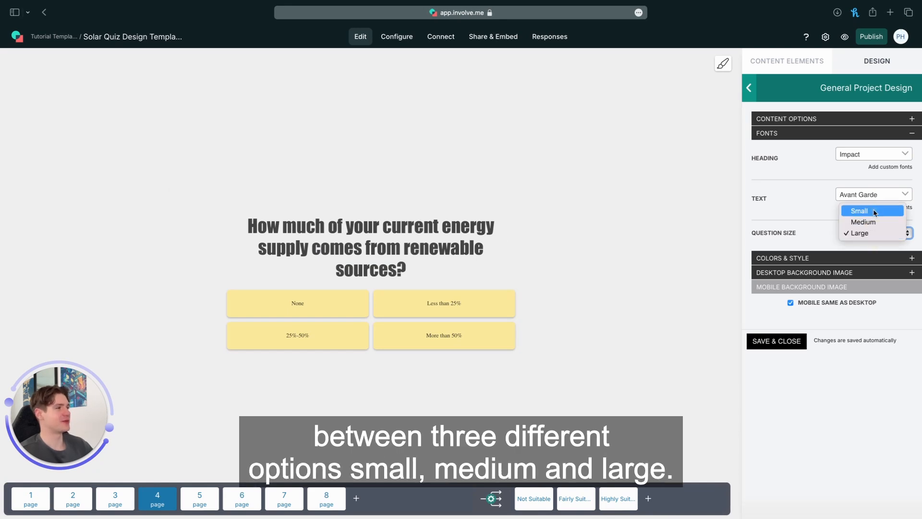
click(873, 214)
click(873, 232)
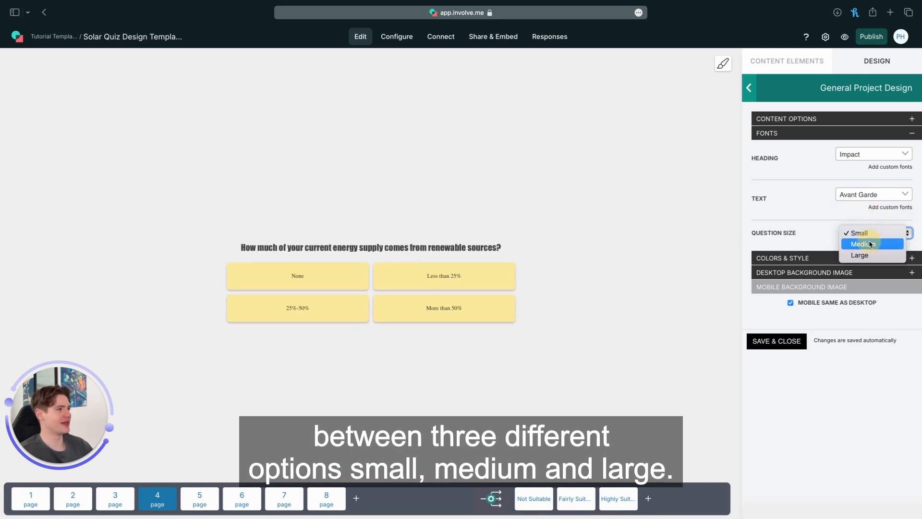
click(867, 243)
click(869, 236)
click(862, 257)
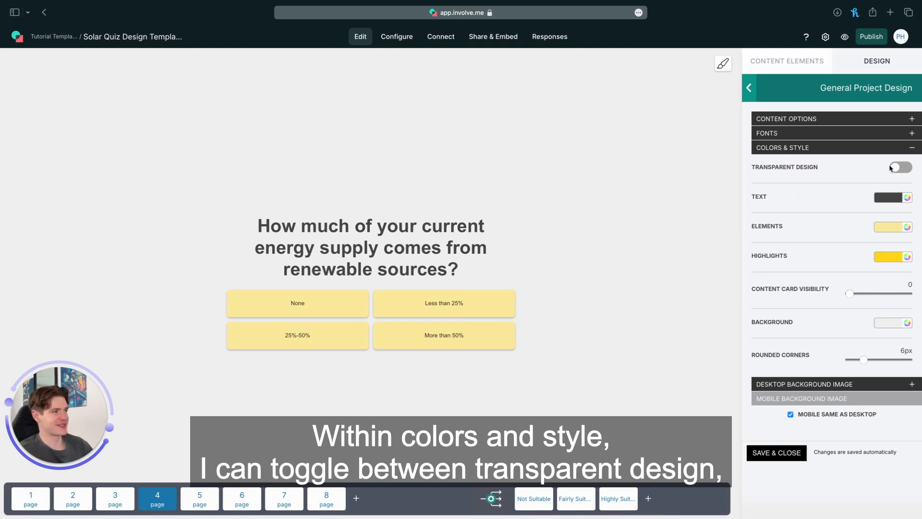
Try the project's transparent design on the existing background and on a blue background
click(897, 169)
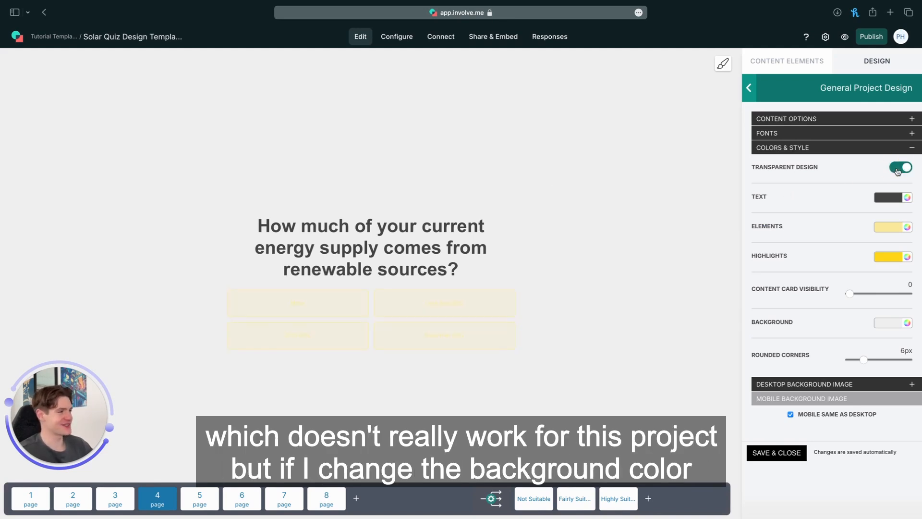
click(897, 169)
click(907, 322)
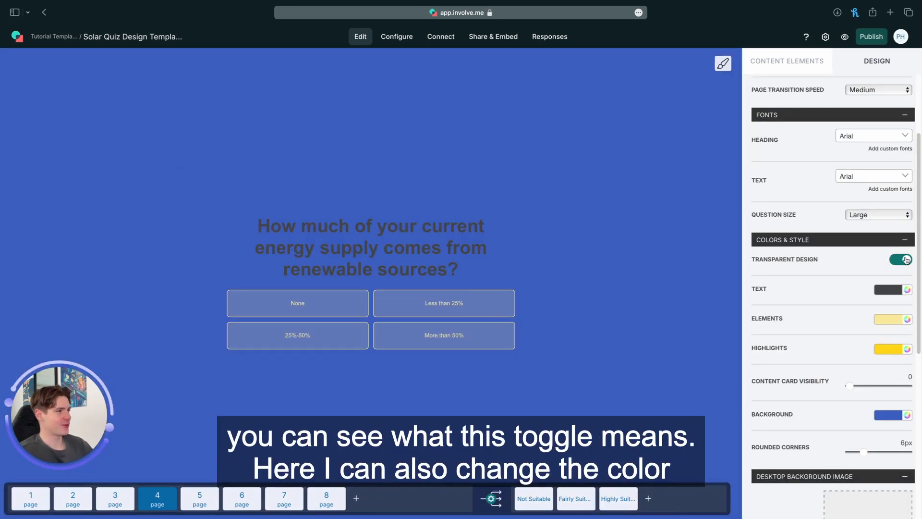
click(906, 260)
click(906, 260)
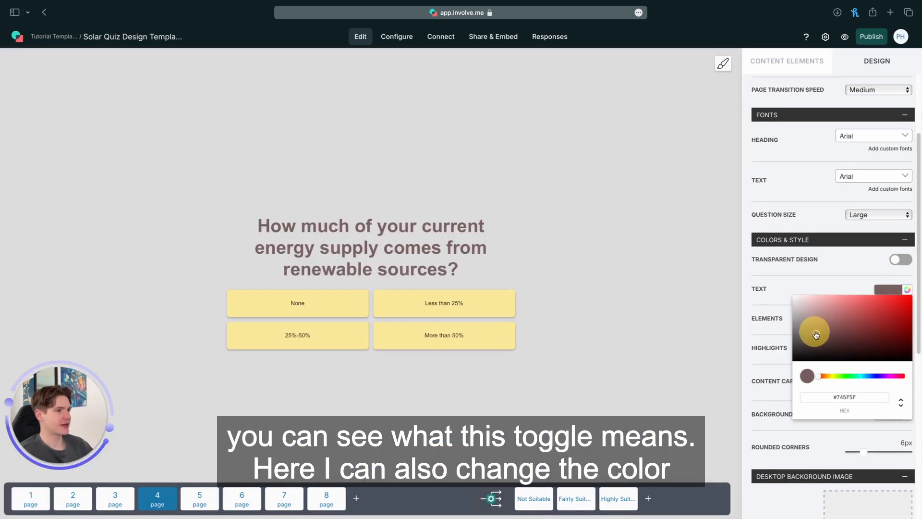
Recolor the design with near-black text, green elements and pink highlights (#FF53CD)
mouse_move(816, 329)
mouse_down()
mouse_move(827, 339)
mouse_move(815, 336)
mouse_move(809, 352)
mouse_up()
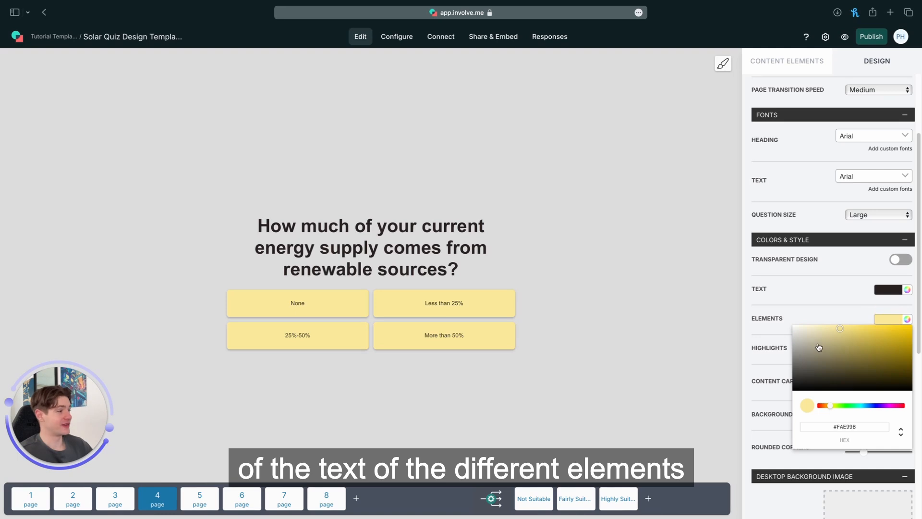
drag(818, 347, 823, 352)
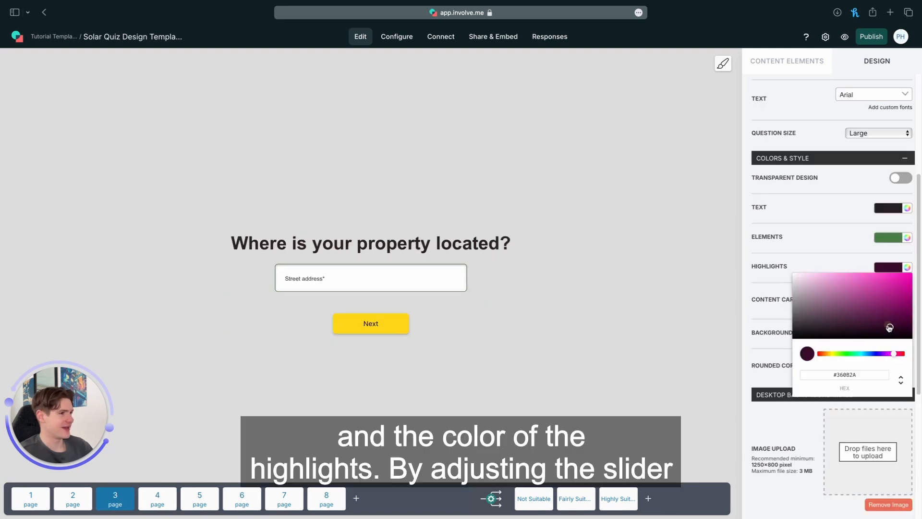
drag(883, 278, 873, 260)
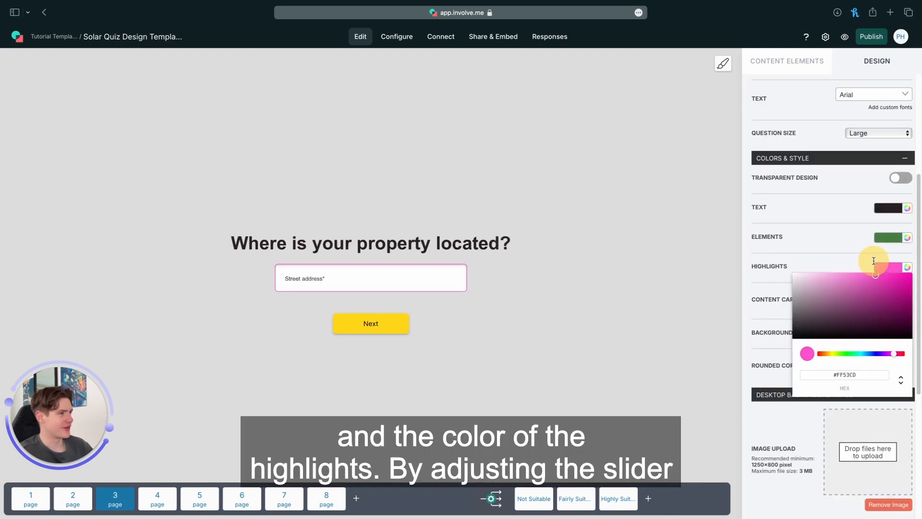
click(659, 264)
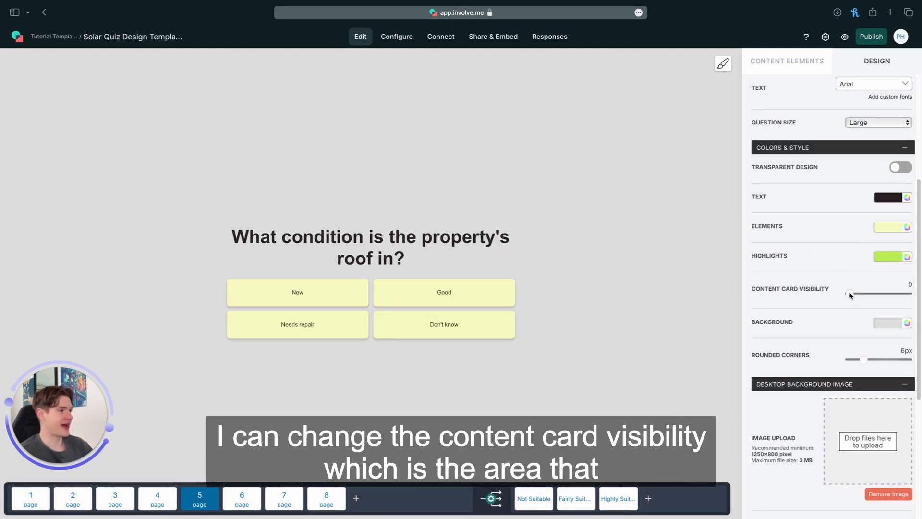
Raise the content card visibility to 1 and adjust the rounded corners until the answer buttons have fully rounded ends
drag(849, 295, 910, 294)
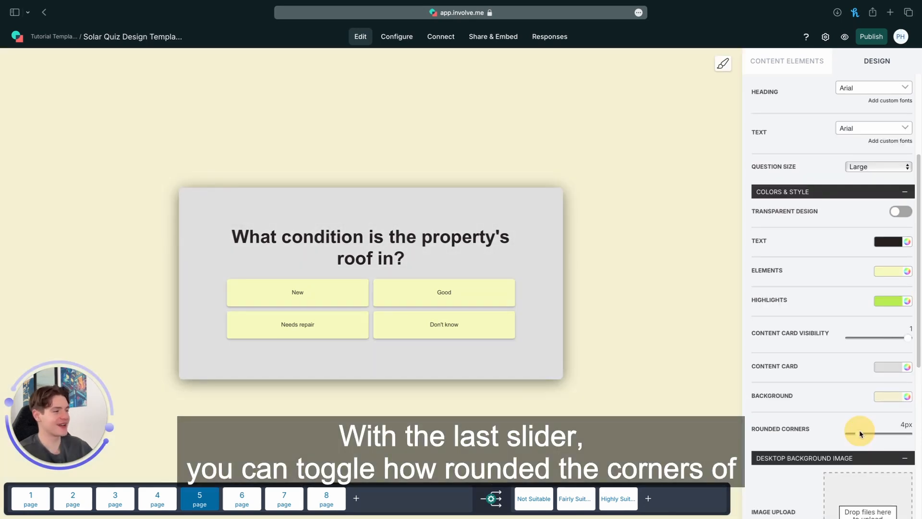
drag(859, 433, 822, 435)
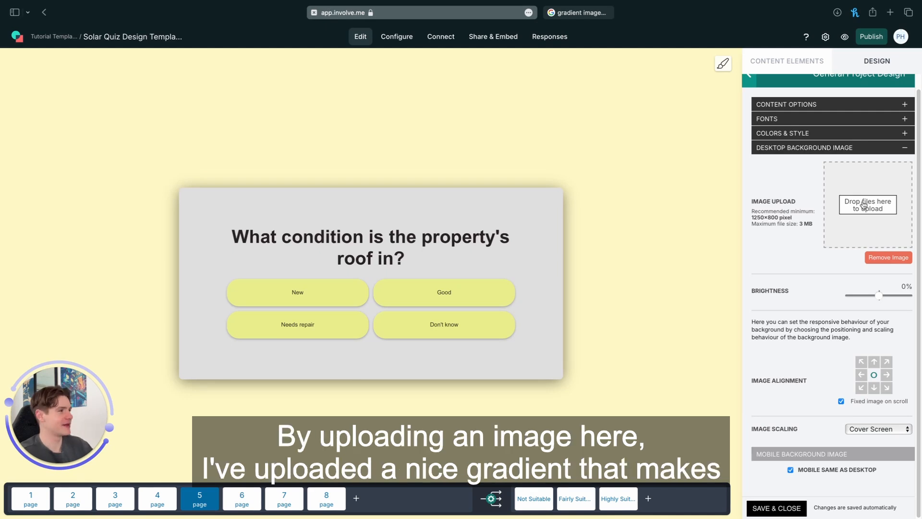
Upload the pink and blue gradient as the desktop background image and lower its brightness to -10%
drag(864, 206, 864, 211)
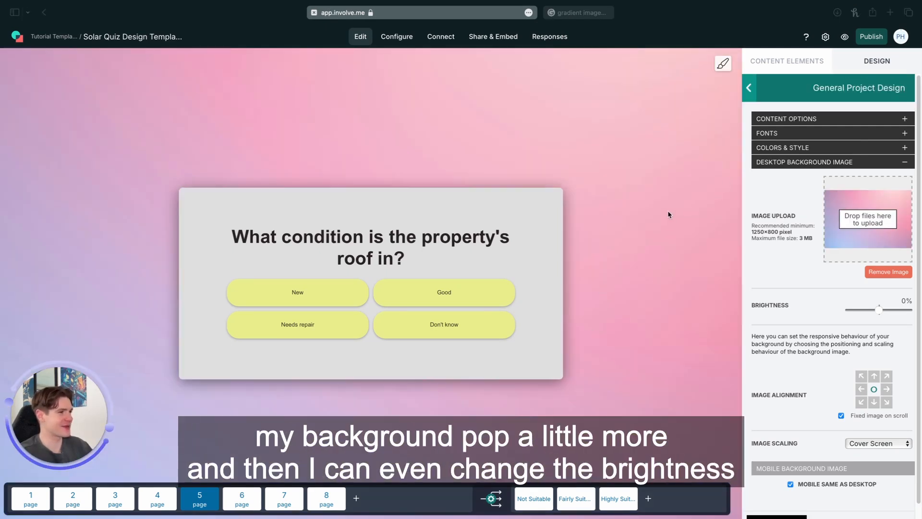
mouse_move(881, 311)
mouse_down()
mouse_move(860, 311)
mouse_move(898, 312)
mouse_move(863, 309)
mouse_move(872, 309)
mouse_up()
Try different corner and edge alignments for the desktop background image
scroll(875, 384, down, 1)
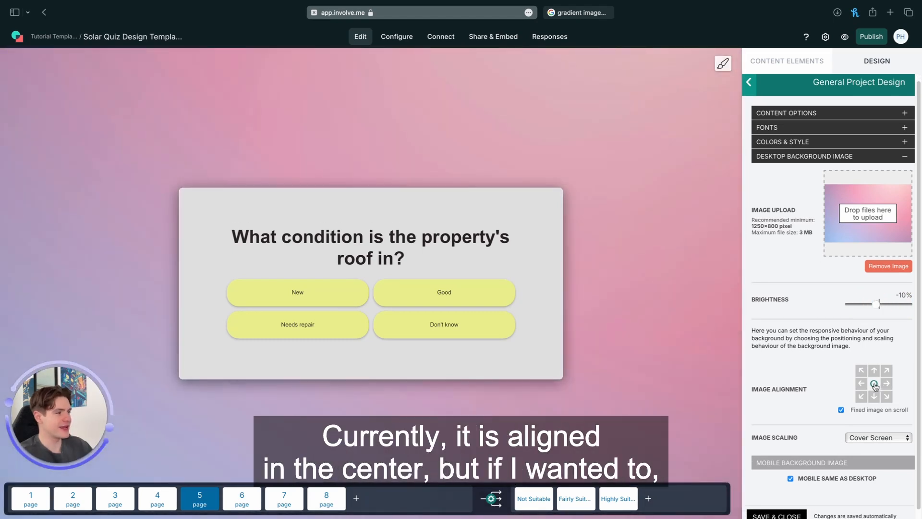
click(862, 370)
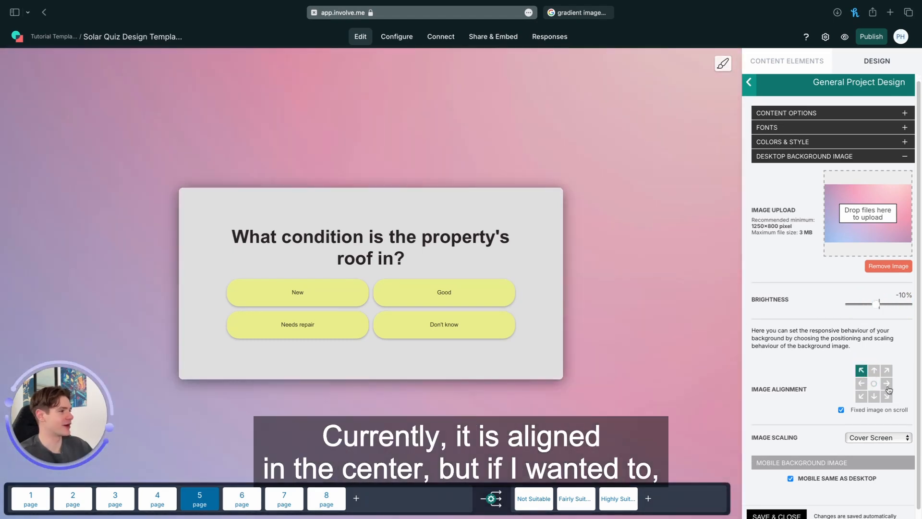
click(887, 371)
click(887, 397)
click(874, 397)
click(862, 396)
click(862, 383)
click(862, 371)
click(874, 371)
click(887, 372)
click(887, 385)
click(887, 399)
click(886, 397)
Look through the scaling options for the desktop background image and keep Cover Screen
scroll(844, 432, down, 1)
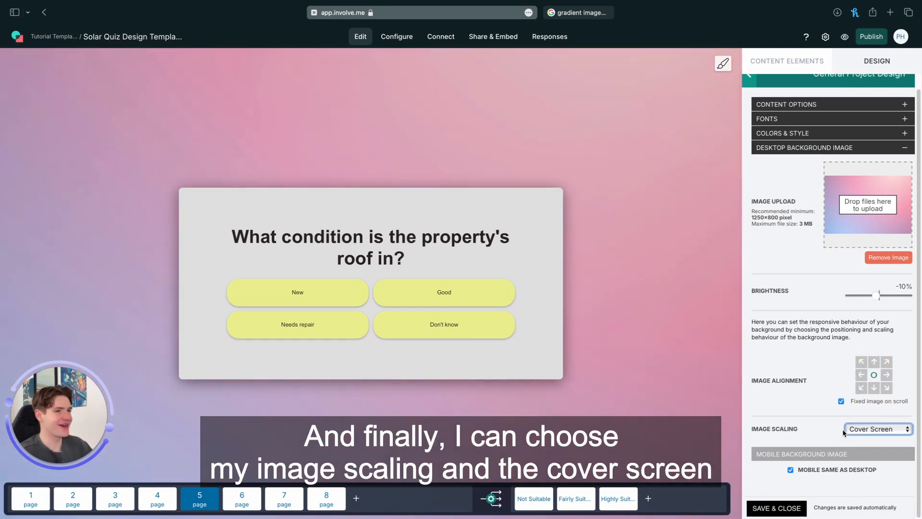
click(880, 431)
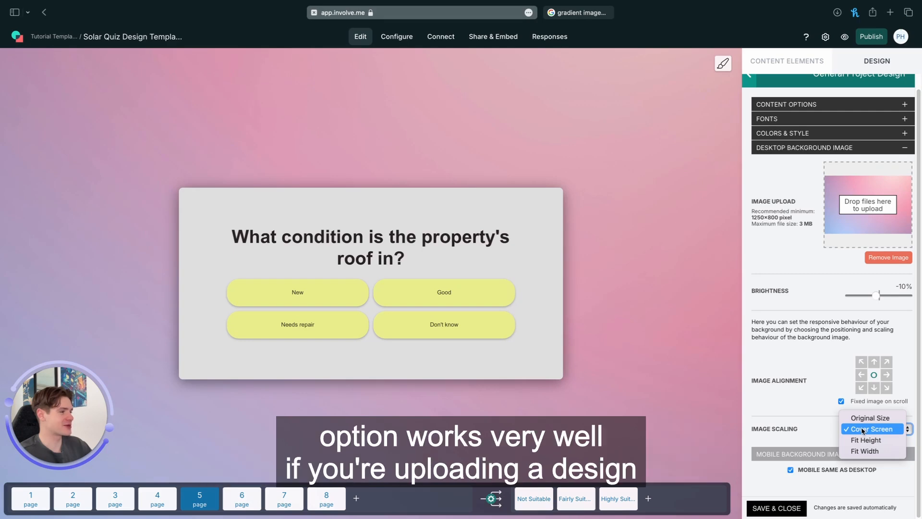
click(865, 431)
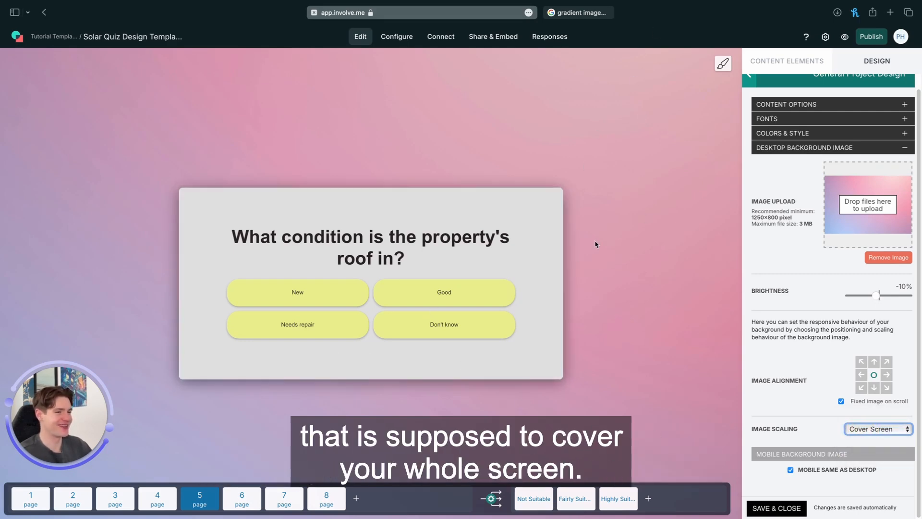
Try separate settings for the mobile background image and make mobile the same as desktop again
click(791, 470)
scroll(817, 432, down, 3)
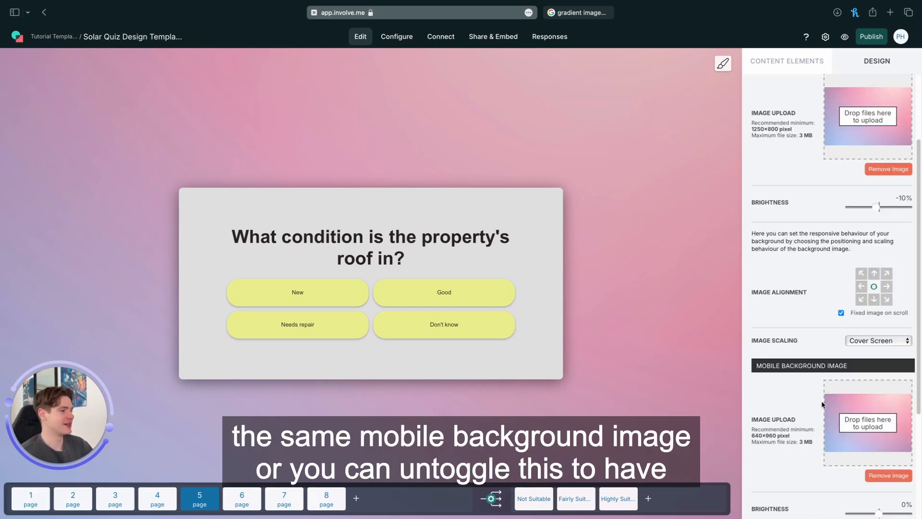
scroll(824, 411, down, 4)
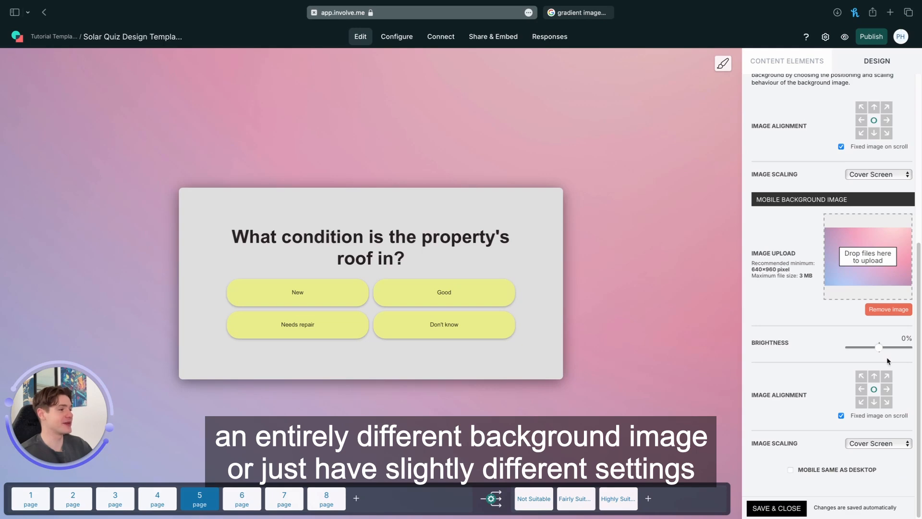
mouse_move(881, 347)
mouse_down()
mouse_move(870, 347)
mouse_move(879, 347)
mouse_up()
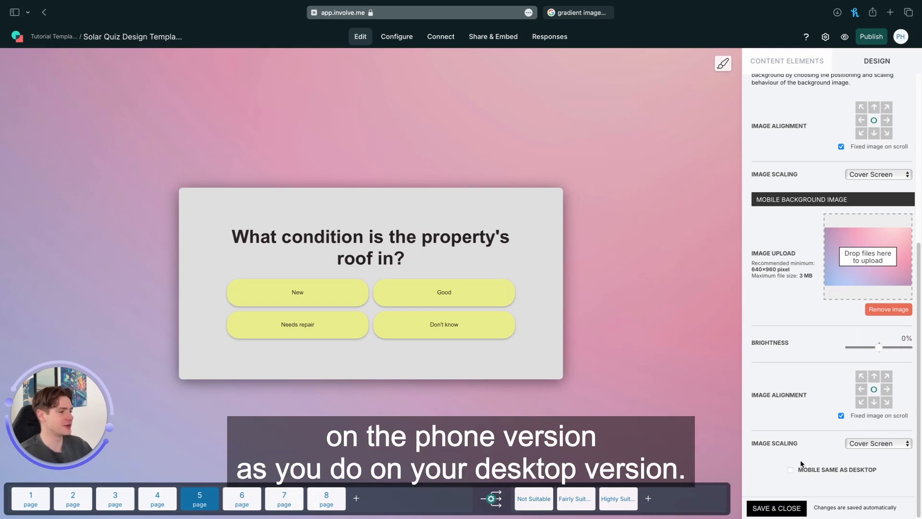
click(790, 471)
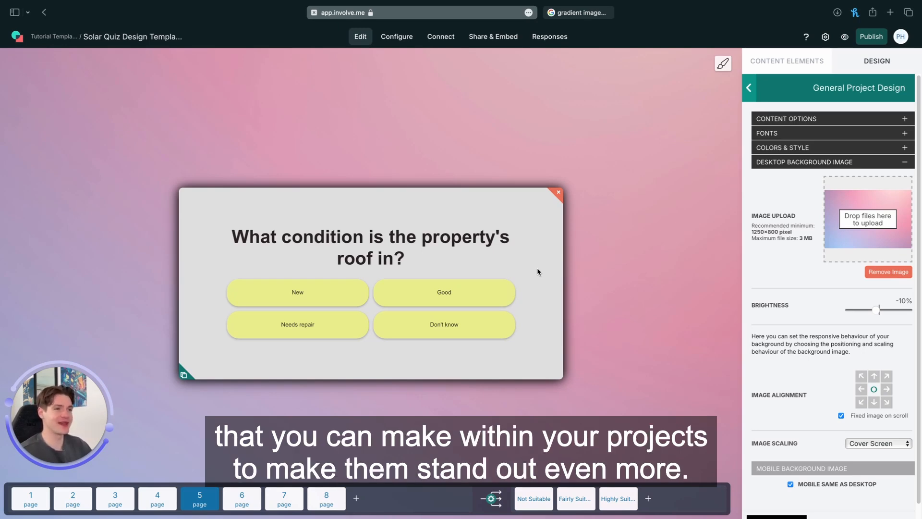
Enable element-only design customization for the roof condition text choice element
click(532, 246)
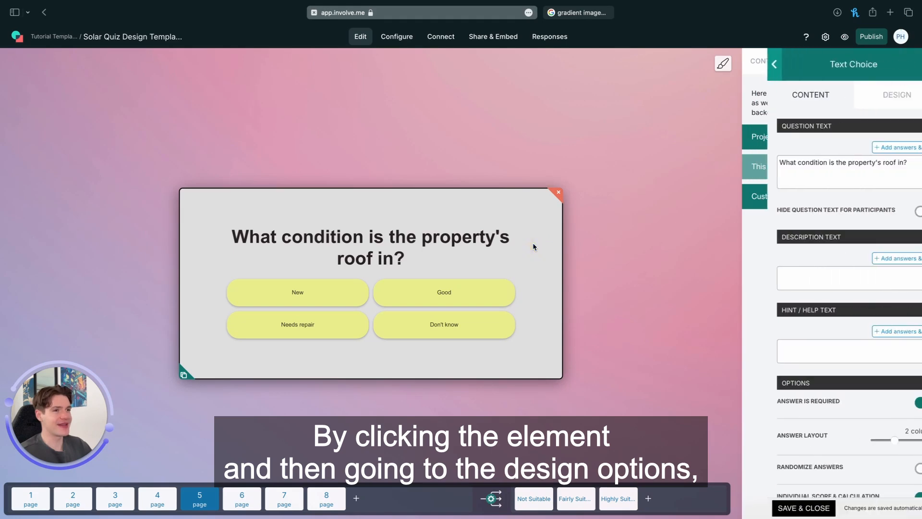
click(862, 98)
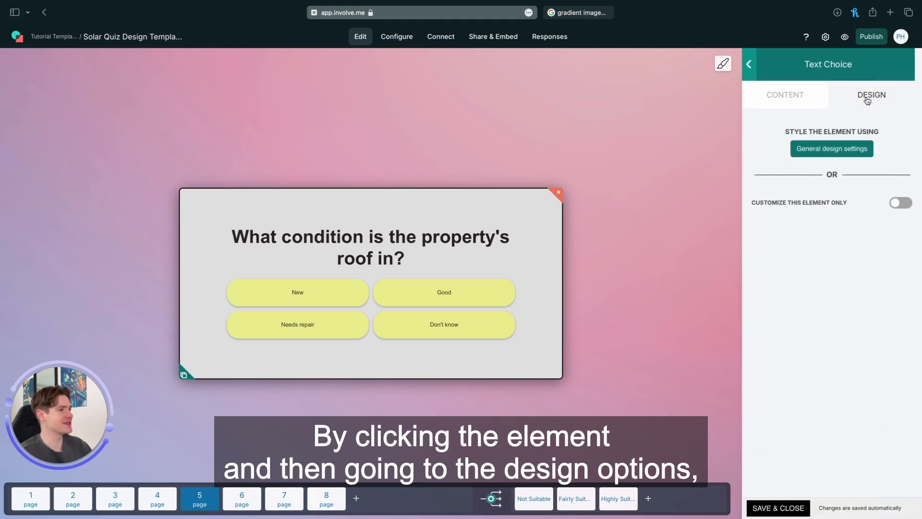
click(897, 202)
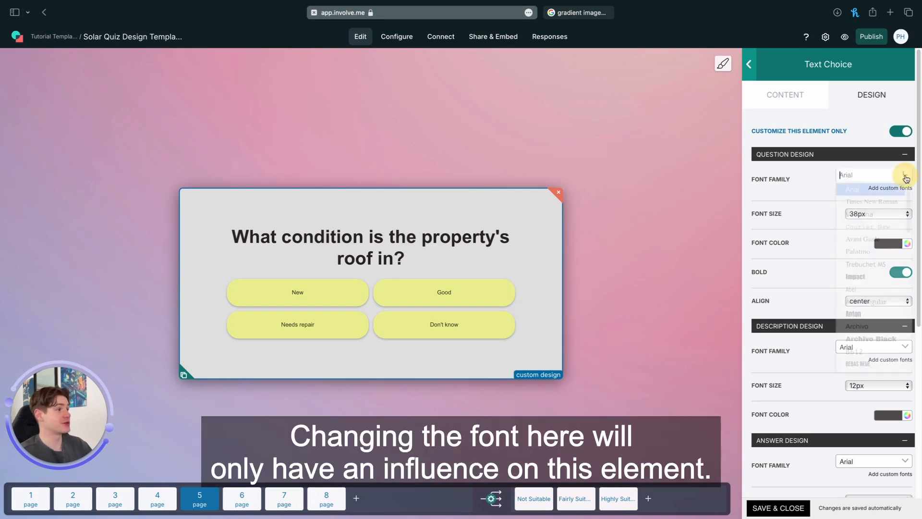
Set the roof question's font family to Anton and its font size to 48px
click(905, 177)
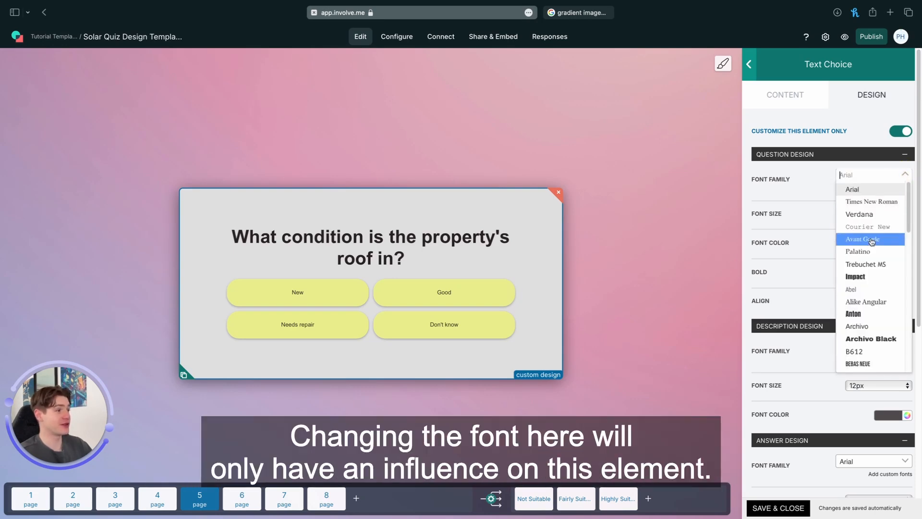
click(857, 313)
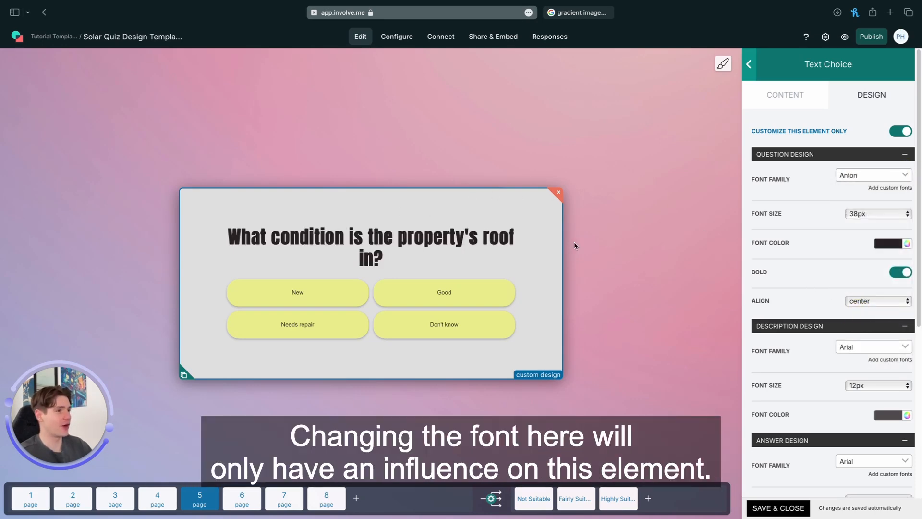
click(905, 214)
click(858, 269)
Try the roof question text in regular weight and with right alignment
scroll(888, 180, down, 2)
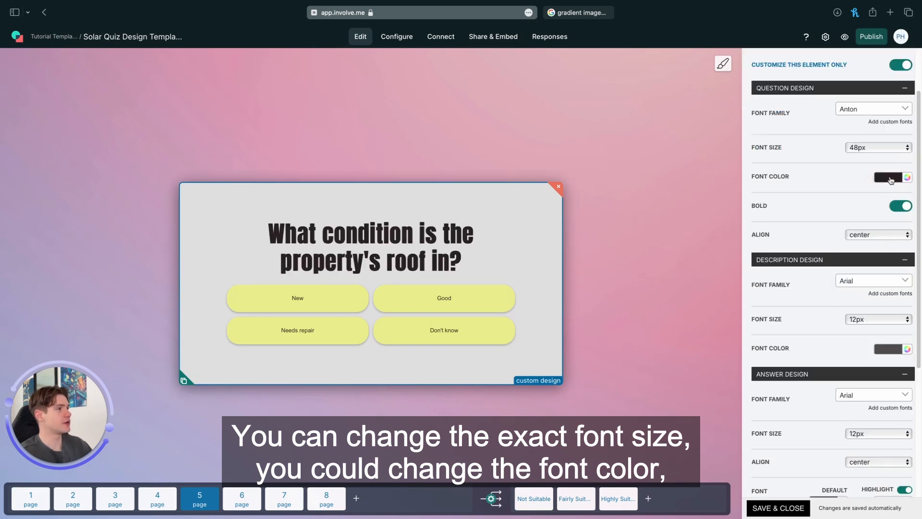
click(906, 207)
click(906, 207)
click(906, 206)
click(906, 206)
click(889, 234)
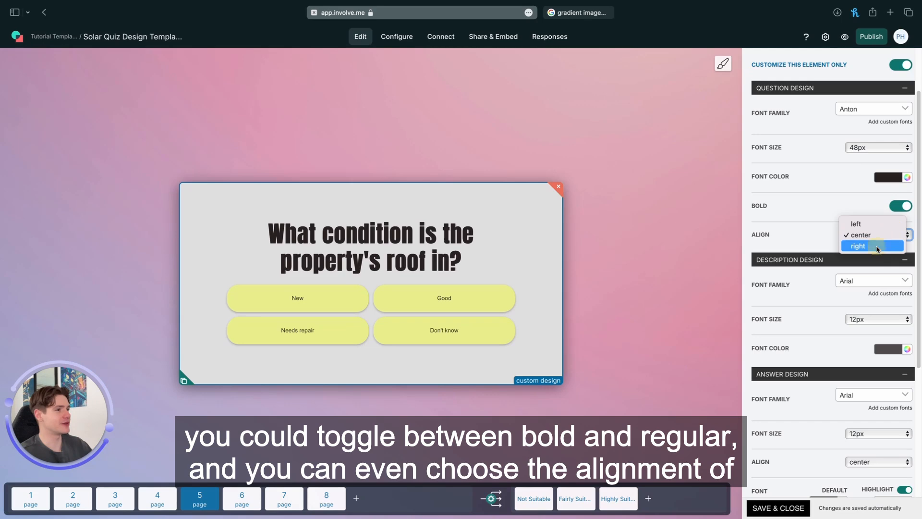
click(877, 246)
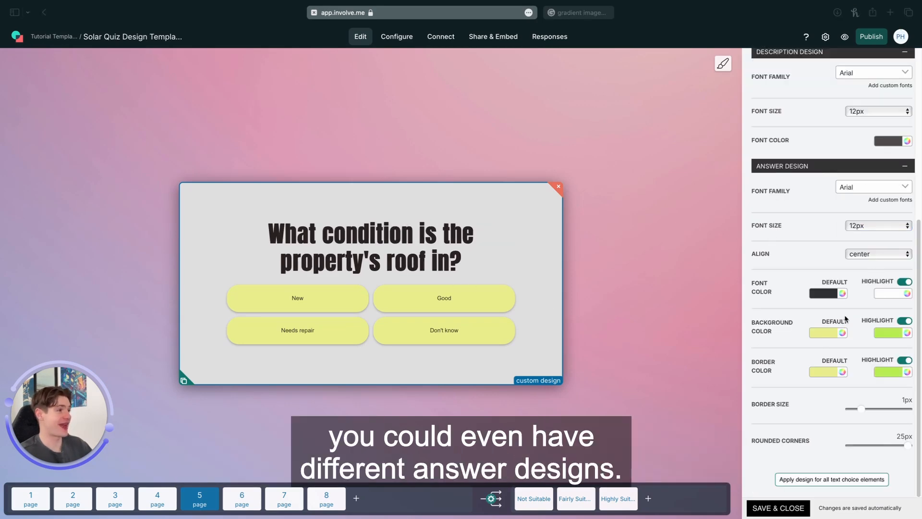
Set the answers' default background to pale muted yellow, their highlight background to dark green, and their default border to black
click(822, 332)
click(809, 367)
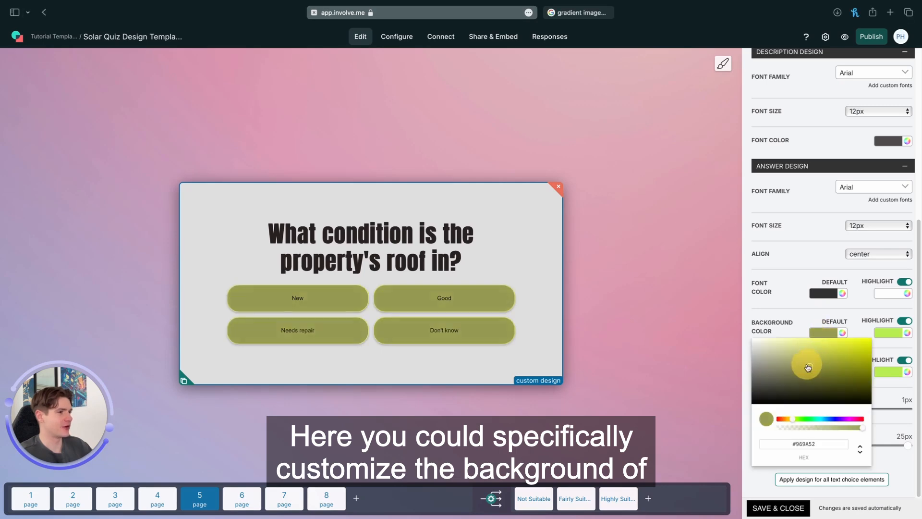
click(778, 304)
click(887, 334)
click(887, 370)
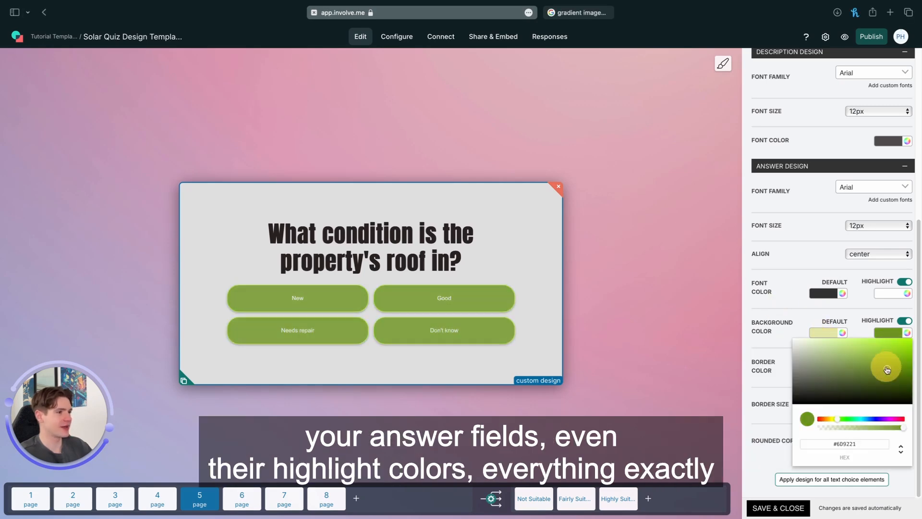
click(724, 338)
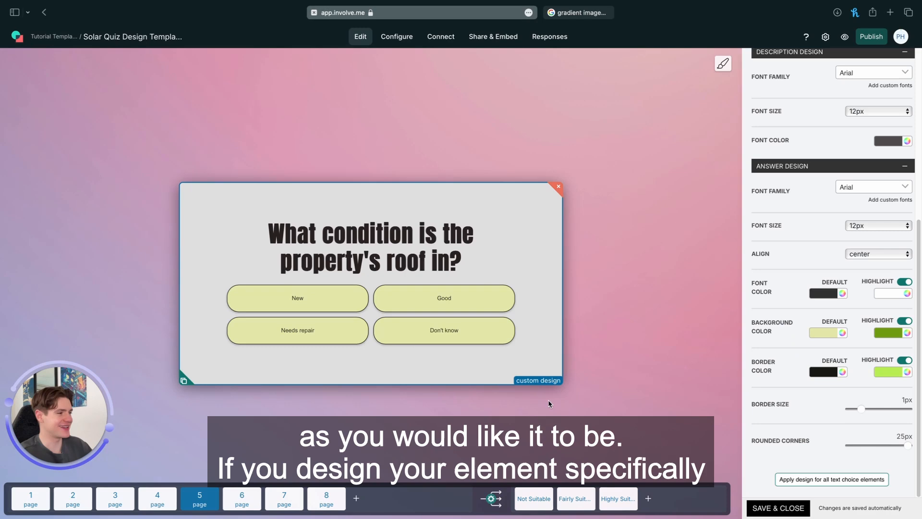
Set the answers' border size to 3px and their rounded corners to 6px
drag(860, 408, 884, 408)
drag(907, 445, 863, 445)
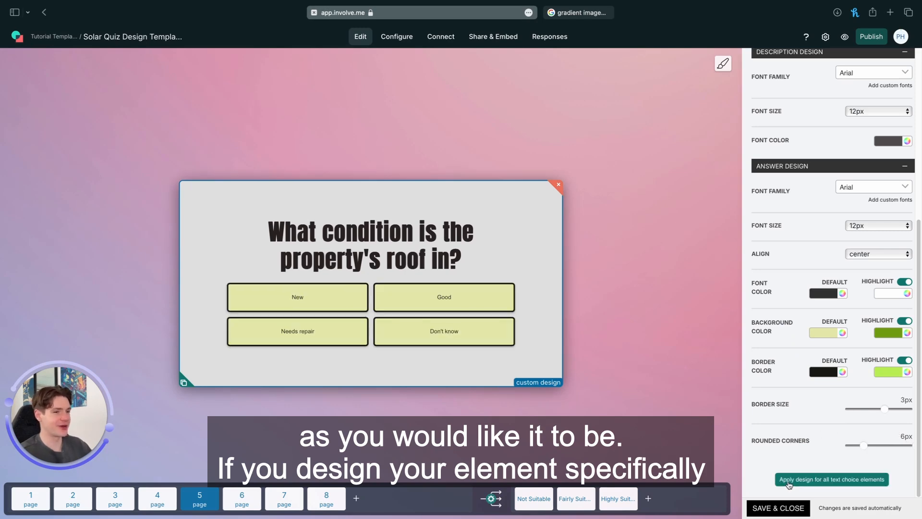
Apply this custom design to all text choice elements and open page 6 to check it
click(819, 480)
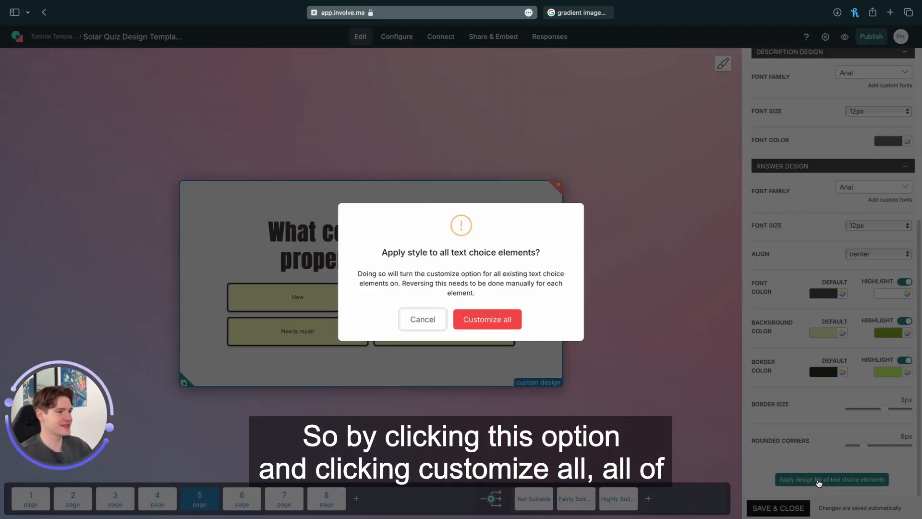
click(485, 320)
click(241, 499)
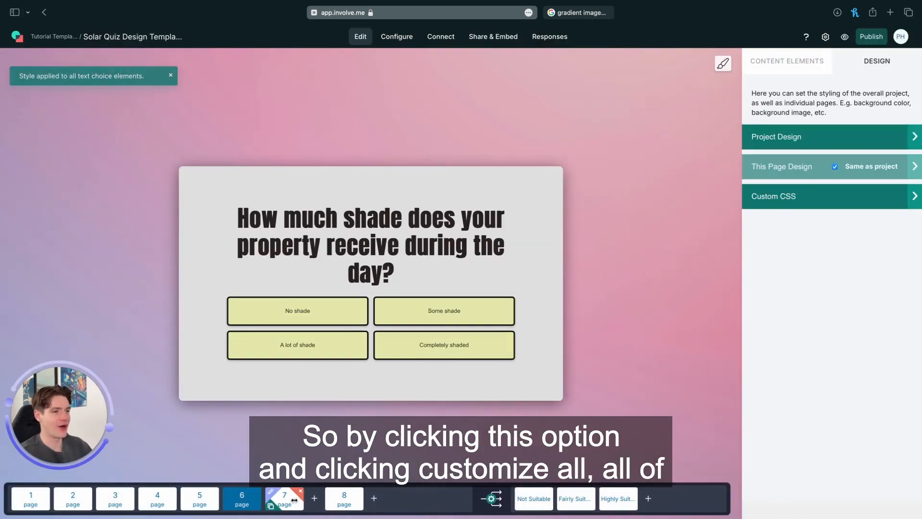